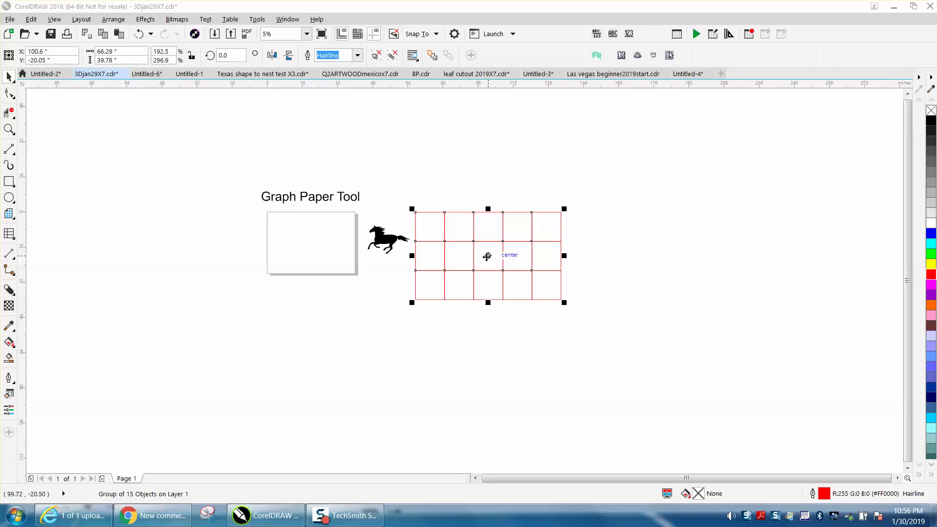
# Drag the red 5×3 graph-paper grid down and right, clear of the horse
pyautogui.moveTo(487, 257); pyautogui.dragTo(524, 287)
# Scale the horse silhouette up to roughly the grid's width
pyautogui.click(391, 246)
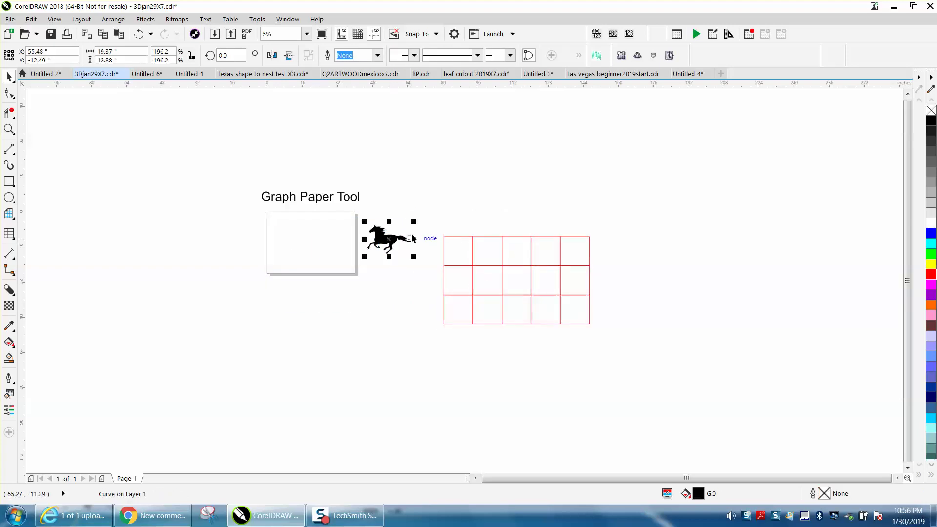
pyautogui.moveTo(415, 221); pyautogui.dragTo(567, 211)
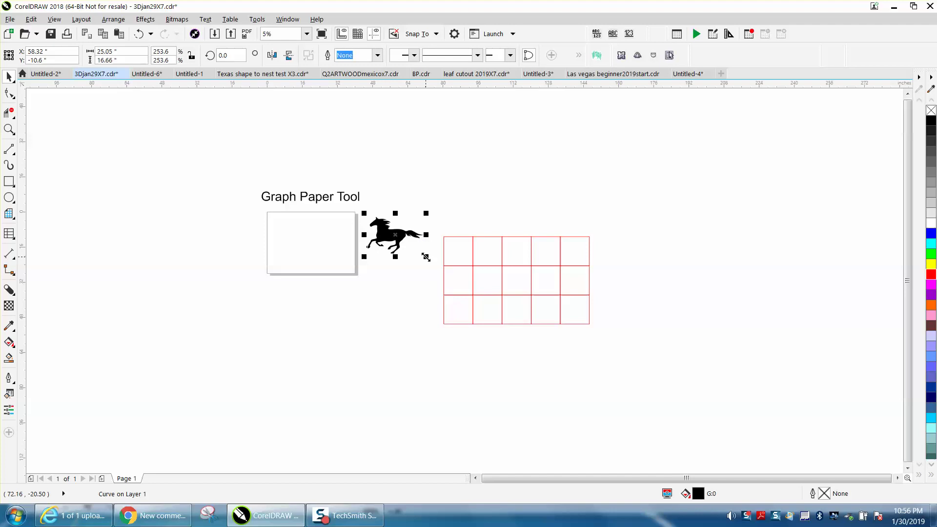
pyautogui.moveTo(426, 257); pyautogui.dragTo(538, 320)
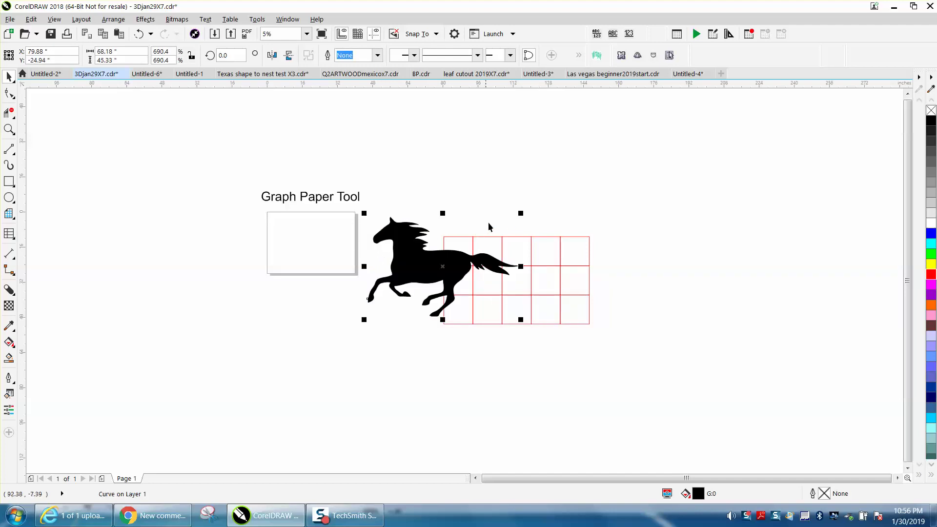
pyautogui.moveTo(521, 213); pyautogui.dragTo(503, 226)
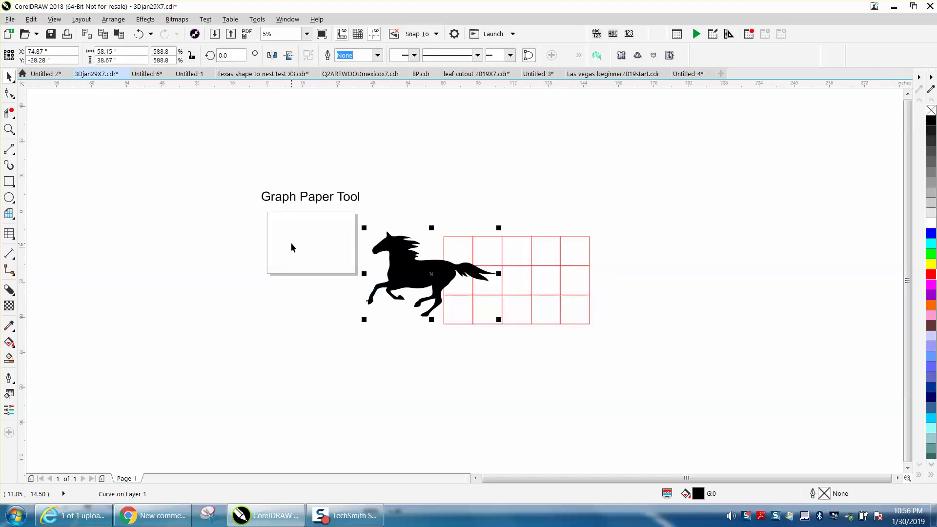
pyautogui.press('Escape')
# Shrink the horse slightly to 553.8% and set it just above the red grid
pyautogui.moveTo(403, 273); pyautogui.dragTo(493, 284)
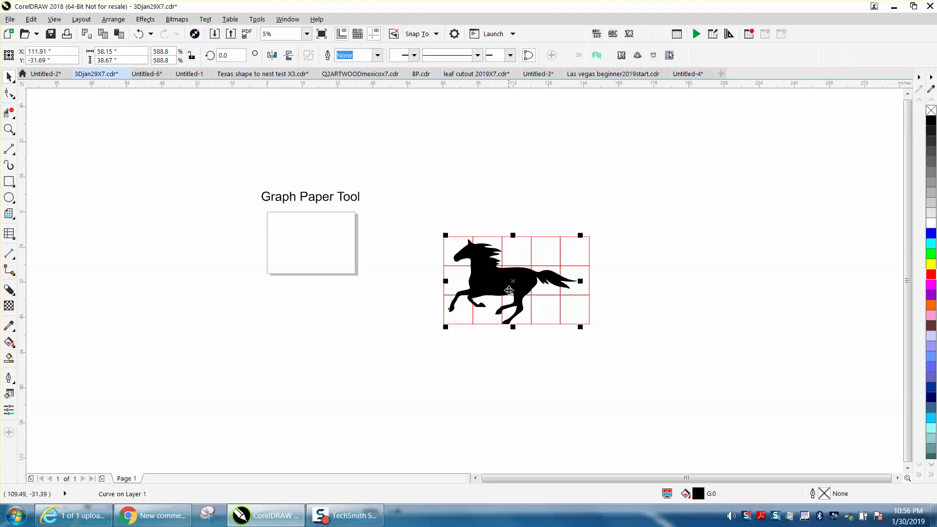
pyautogui.moveTo(580, 328); pyautogui.dragTo(572, 322)
pyautogui.moveTo(509, 279); pyautogui.dragTo(495, 199)
pyautogui.click(506, 268)
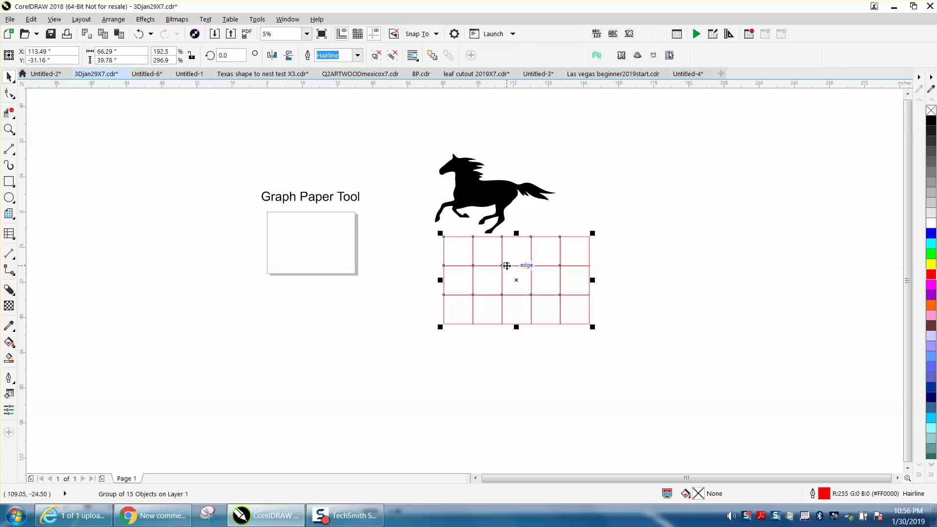
# Draw a new 5×3 graph-paper grid below the Graph Paper Tool box
pyautogui.click(13, 221)
pyautogui.click(13, 220)
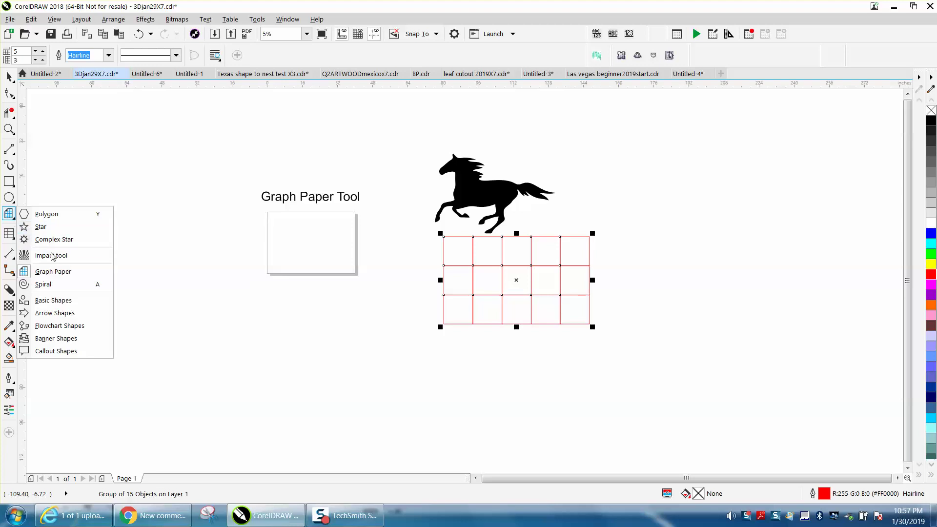
pyautogui.click(52, 271)
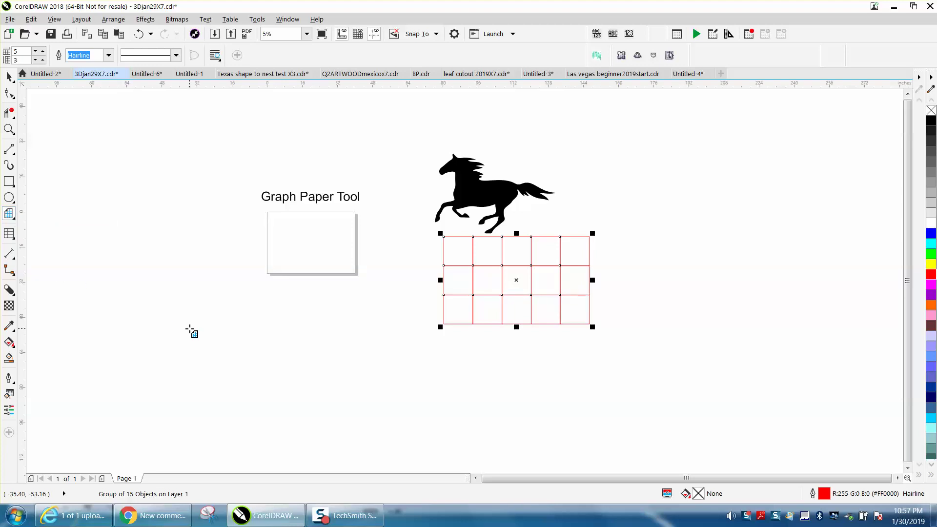
pyautogui.moveTo(190, 319); pyautogui.dragTo(386, 404)
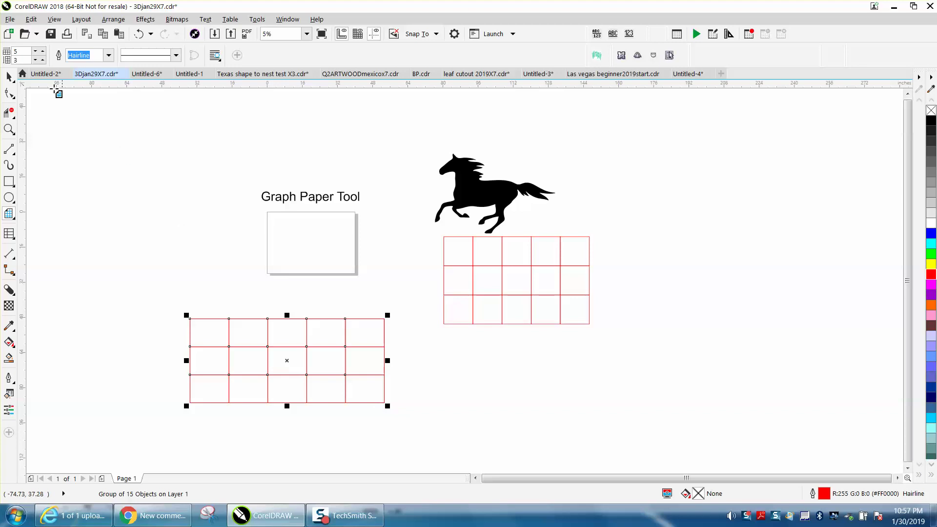
# Draw a 5×4 test grid at the upper left, then delete it
pyautogui.click(42, 58)
pyautogui.click(42, 58)
pyautogui.click(109, 163)
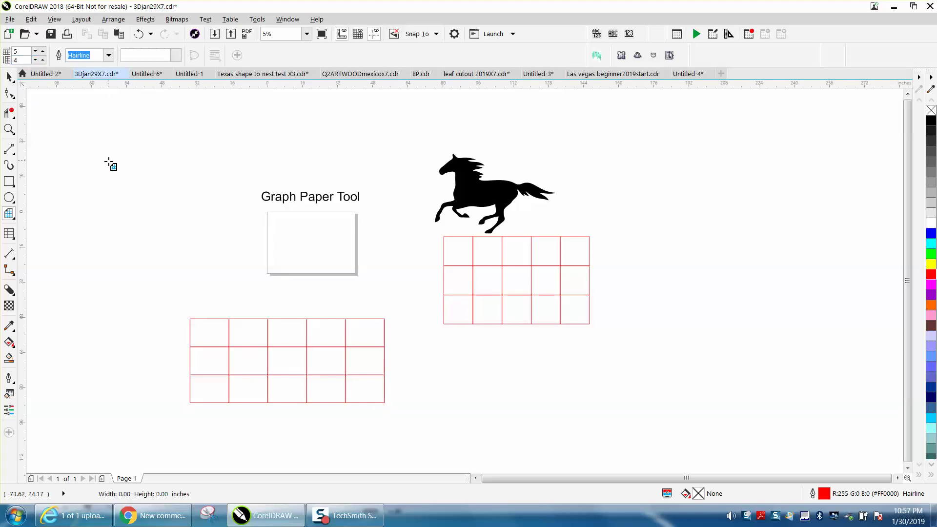
pyautogui.moveTo(63, 152)
pyautogui.mouseDown()
pyautogui.moveTo(119, 196)
pyautogui.moveTo(177, 206)
pyautogui.mouseUp()
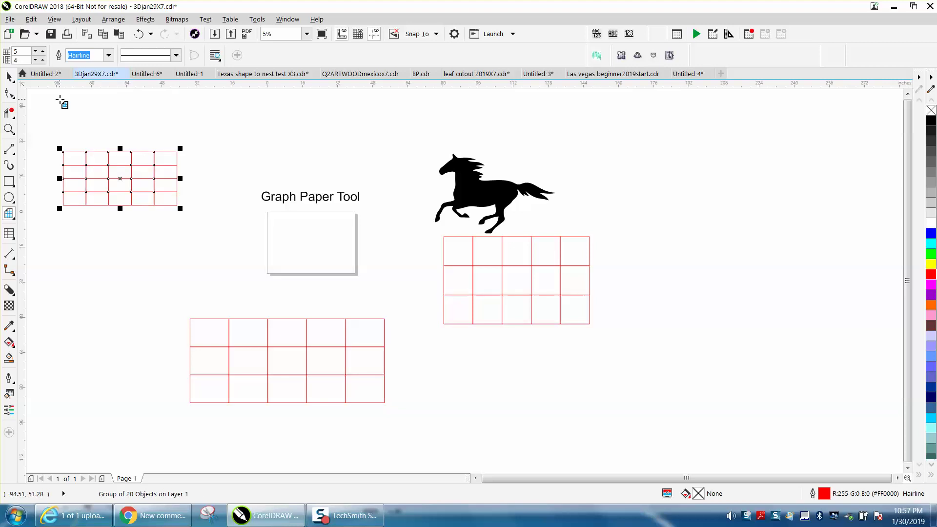
pyautogui.press('Delete')
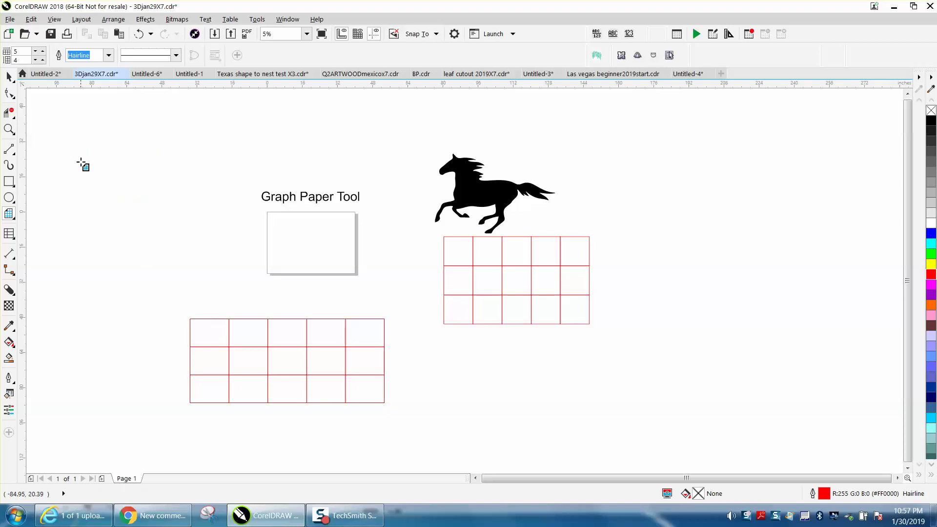
pyautogui.click(10, 77)
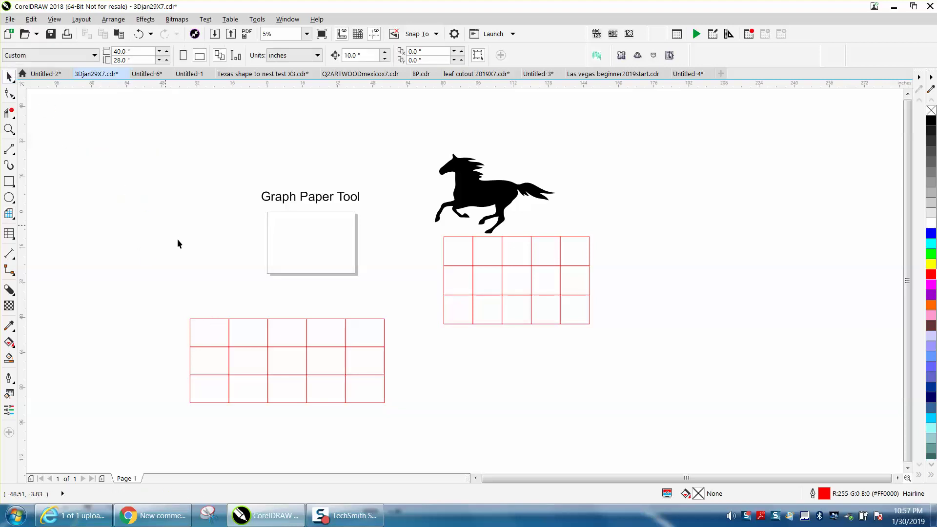
# Resize the lower grid to 50 by 30 inches
pyautogui.click(231, 322)
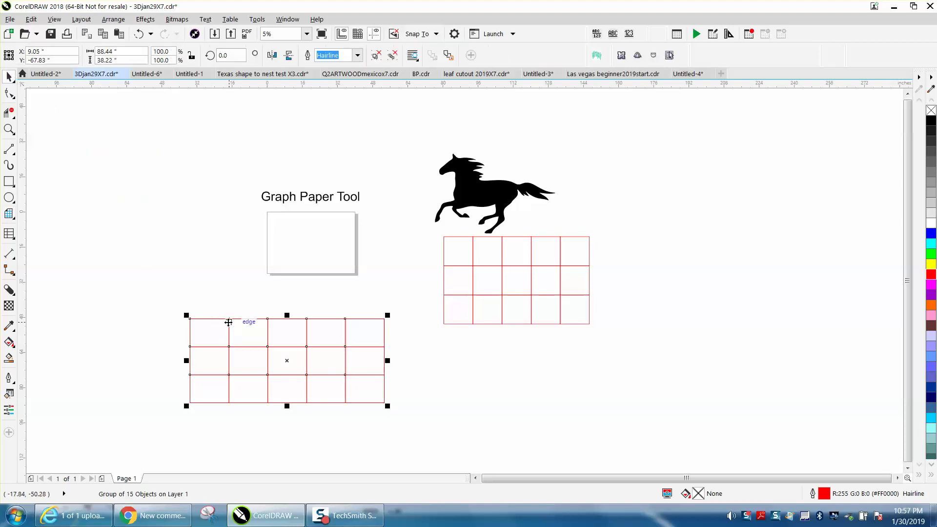
pyautogui.click(117, 49)
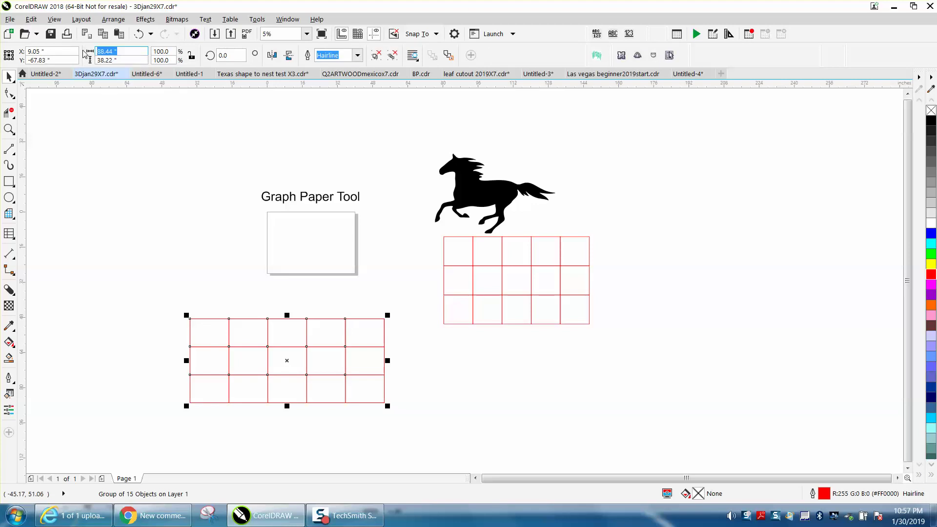
pyautogui.write('10')
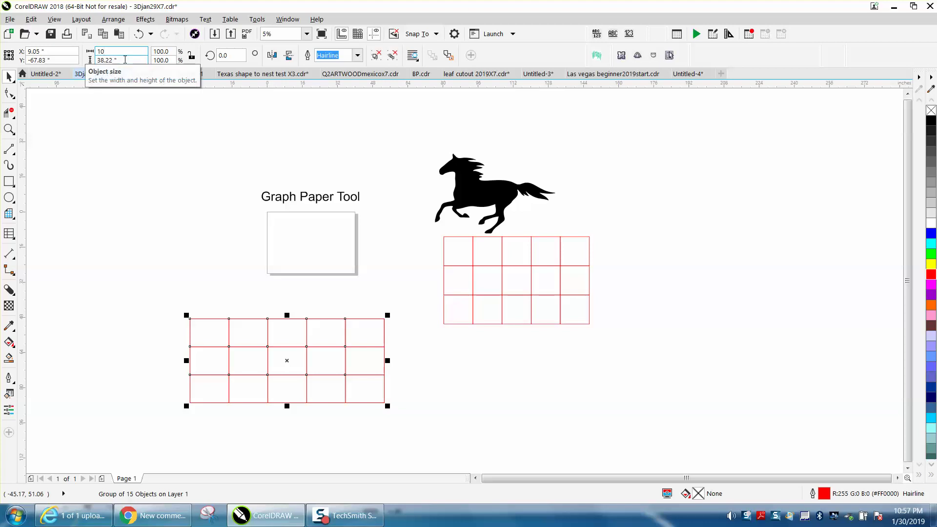
pyautogui.moveTo(112, 52); pyautogui.dragTo(86, 55)
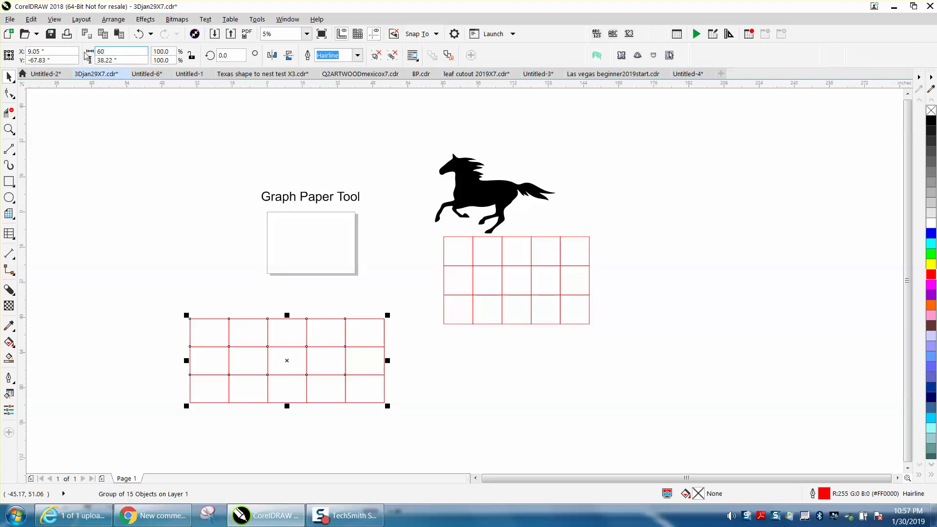
pyautogui.moveTo(117, 60); pyautogui.dragTo(89, 63)
pyautogui.write('30')
pyautogui.press('Return')
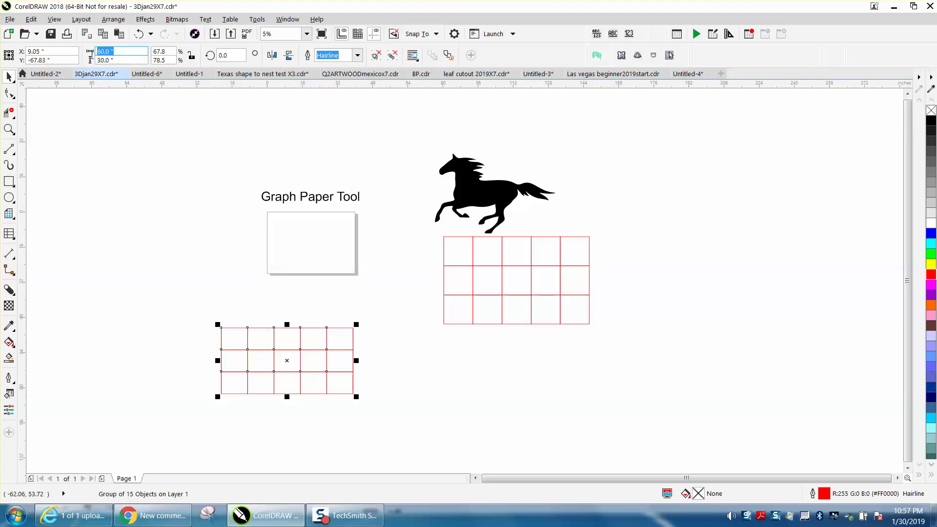
pyautogui.write('50')
pyautogui.press('Return')
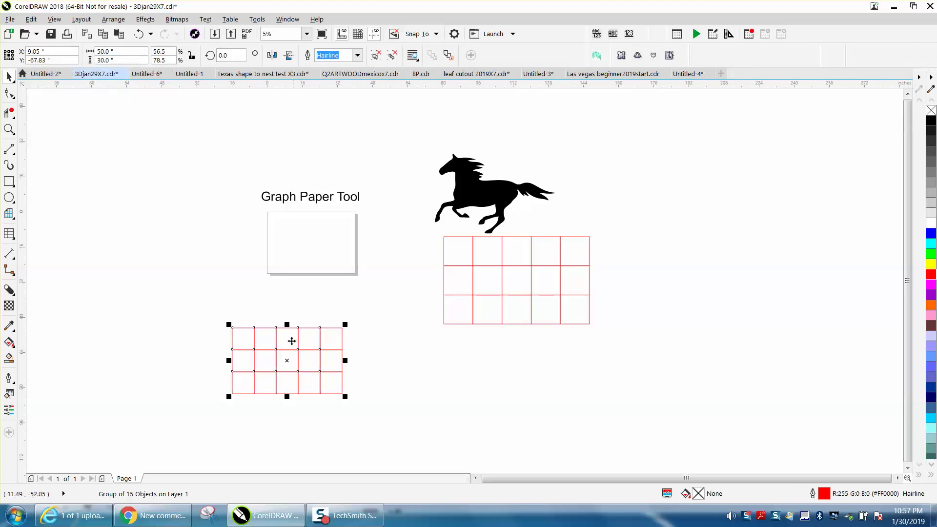
# Move the resized grid lower, then select it and delete it
pyautogui.moveTo(286, 360); pyautogui.dragTo(320, 387)
pyautogui.moveTo(220, 334); pyautogui.dragTo(329, 411)
pyautogui.moveTo(437, 437); pyautogui.dragTo(436, 437)
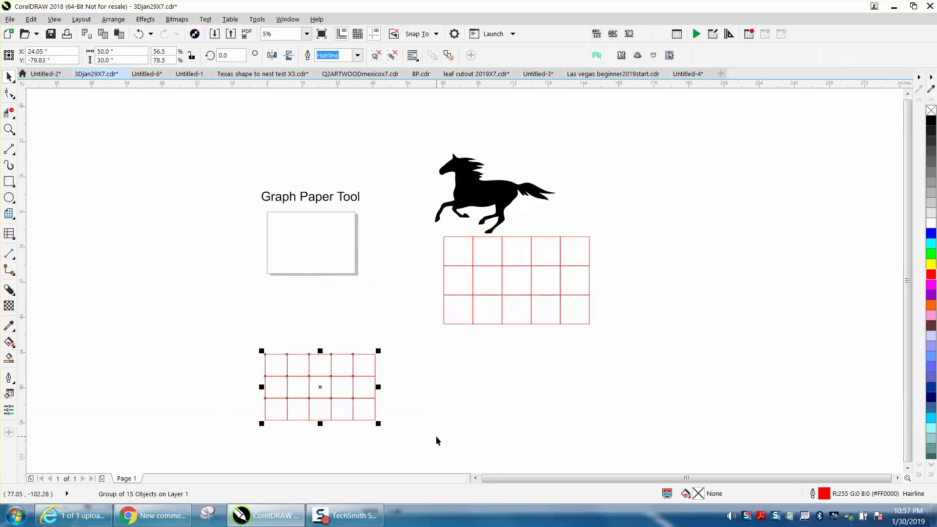
pyautogui.press('Delete')
# Check the horse's nodes, then shift the horse up and right above the grid
pyautogui.press('F10')
pyautogui.click(501, 205)
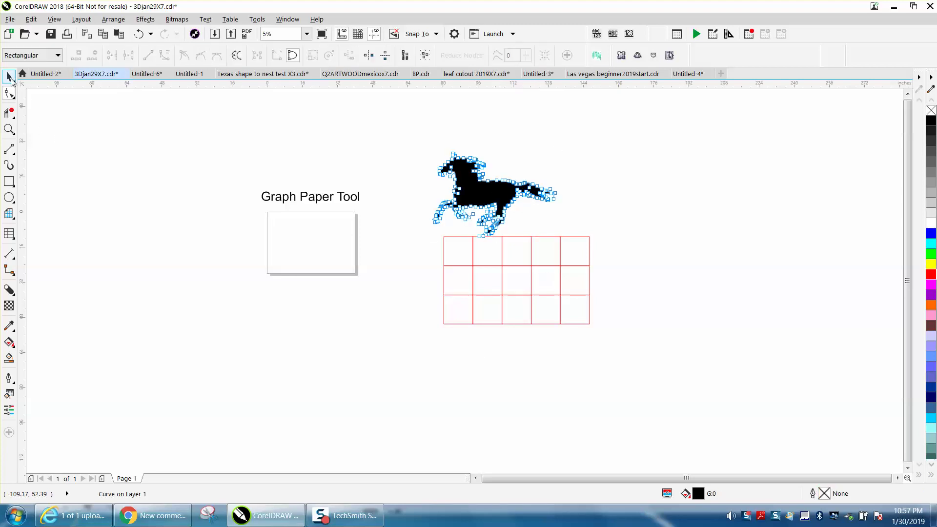
pyautogui.click(9, 77)
pyautogui.moveTo(513, 177); pyautogui.dragTo(533, 158)
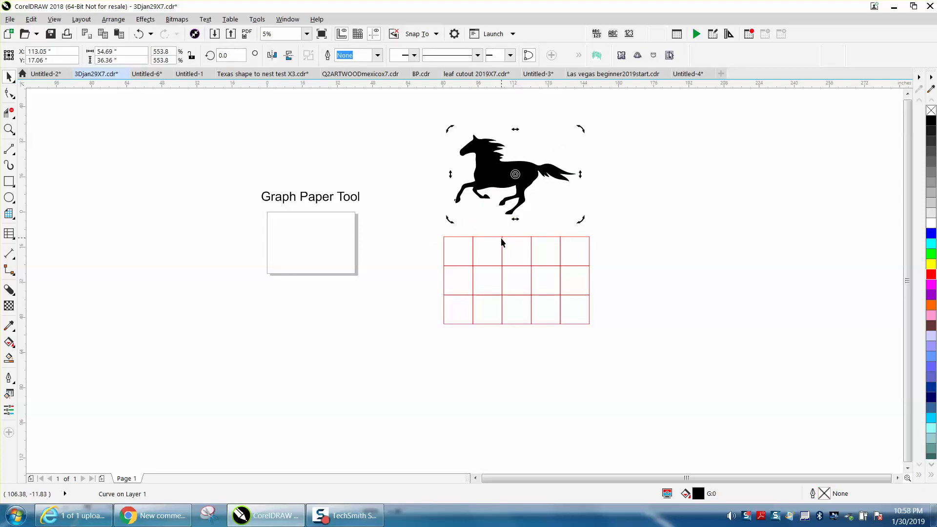
pyautogui.click(502, 237)
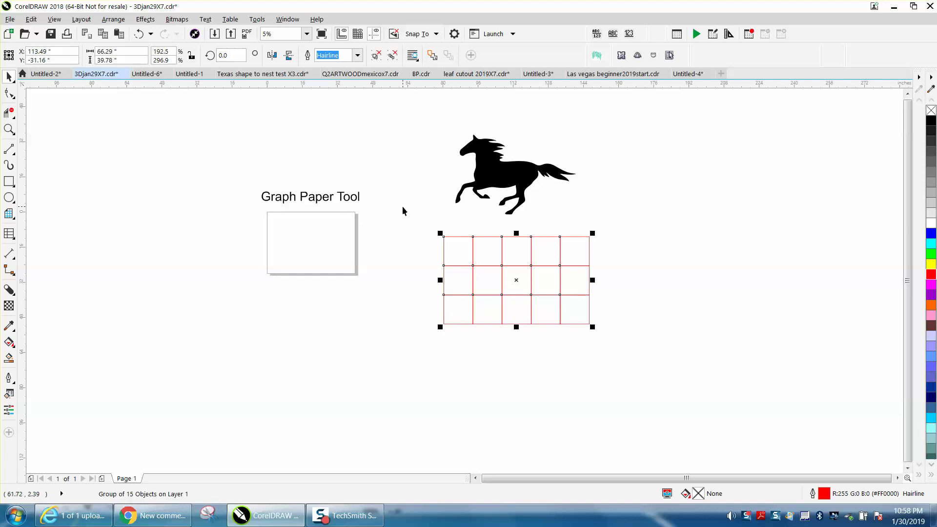
pyautogui.click(467, 198)
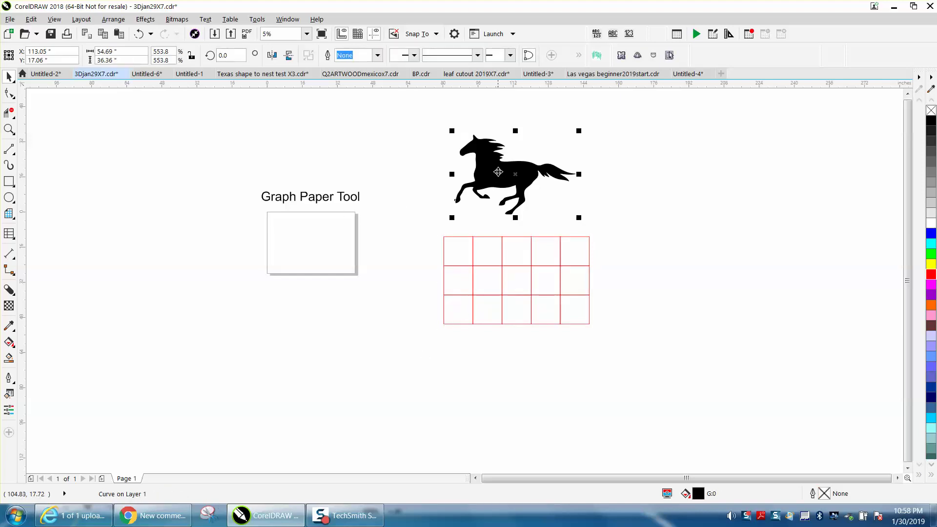
pyautogui.click(146, 19)
# PowerClip the horse inside the red grid frame and zoom in on it
pyautogui.moveTo(113, 20)
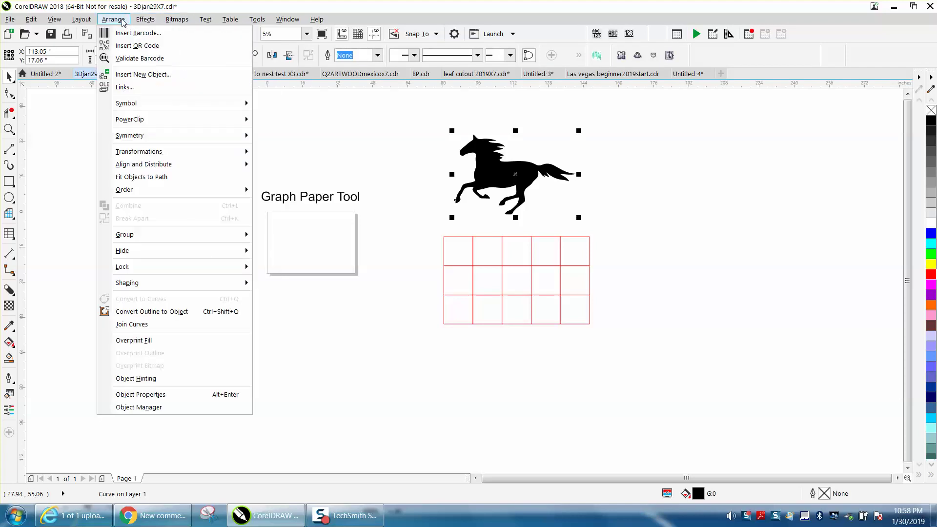
pyautogui.moveTo(200, 125)
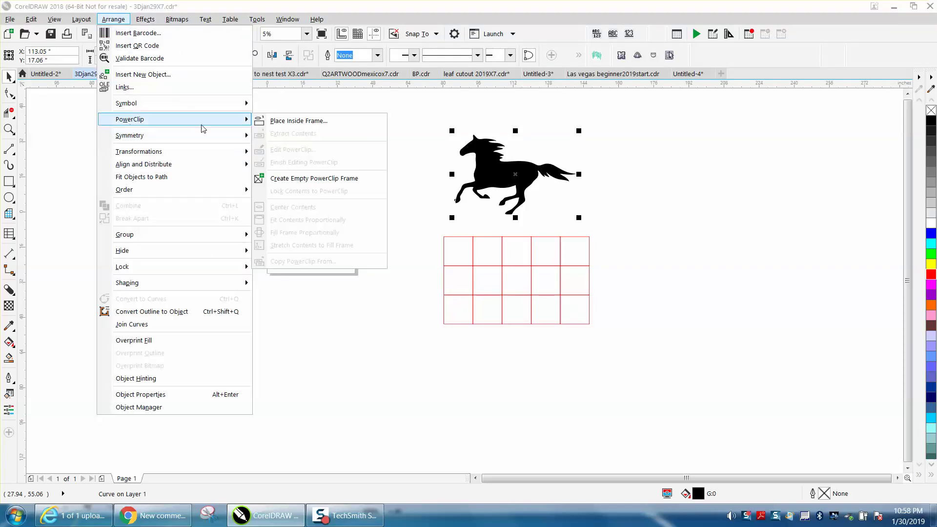
pyautogui.click(272, 126)
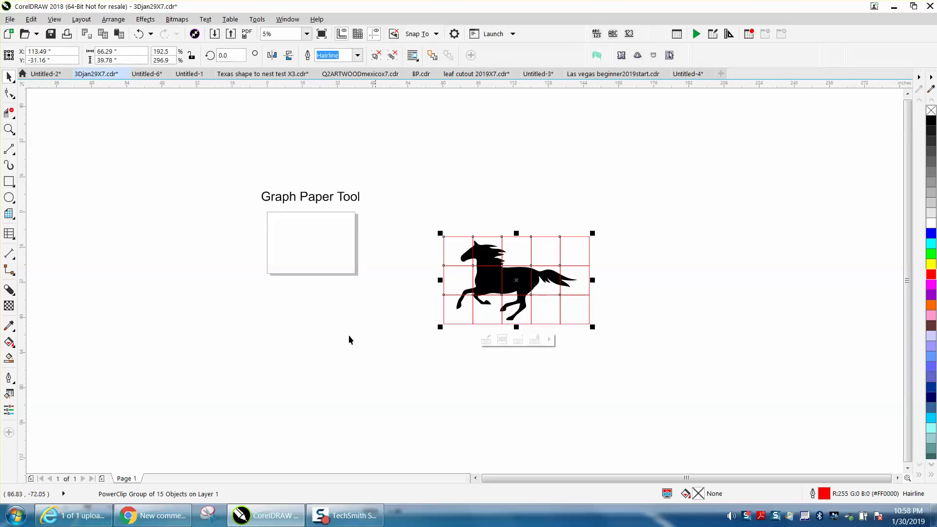
pyautogui.click(9, 128)
pyautogui.moveTo(409, 225); pyautogui.dragTo(481, 289)
# Edit the PowerClip contents to slide the horse further right within the grid
pyautogui.click(9, 77)
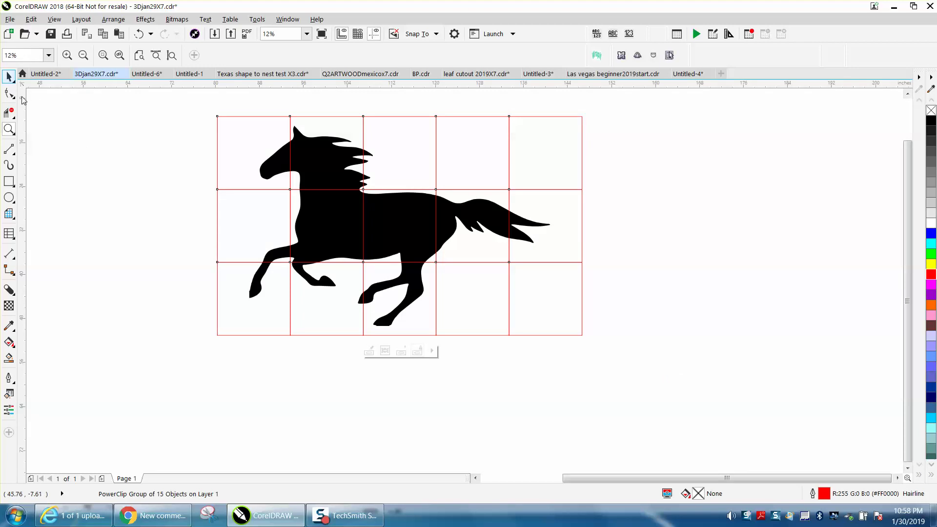
pyautogui.click(370, 352)
pyautogui.moveTo(383, 250); pyautogui.dragTo(404, 244)
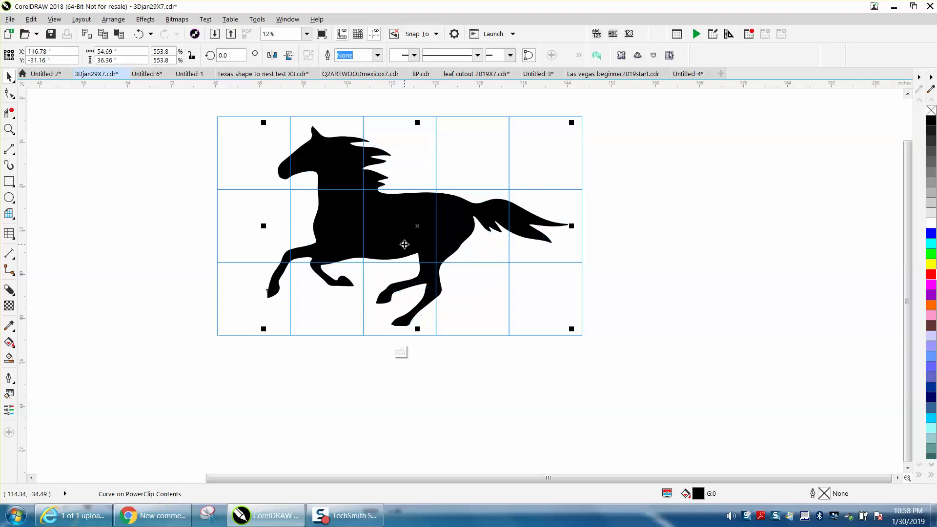
pyautogui.click(403, 364)
pyautogui.click(401, 352)
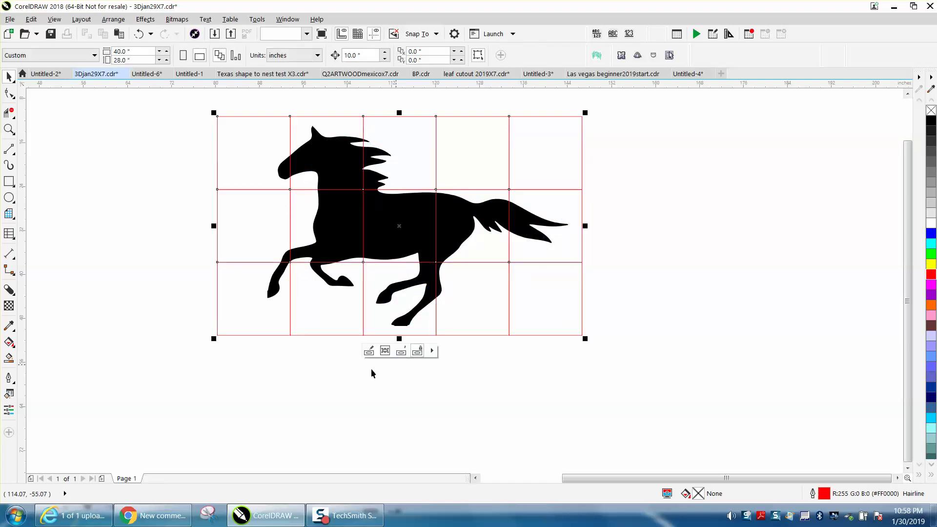
pyautogui.scroll(-1, 250, 359)
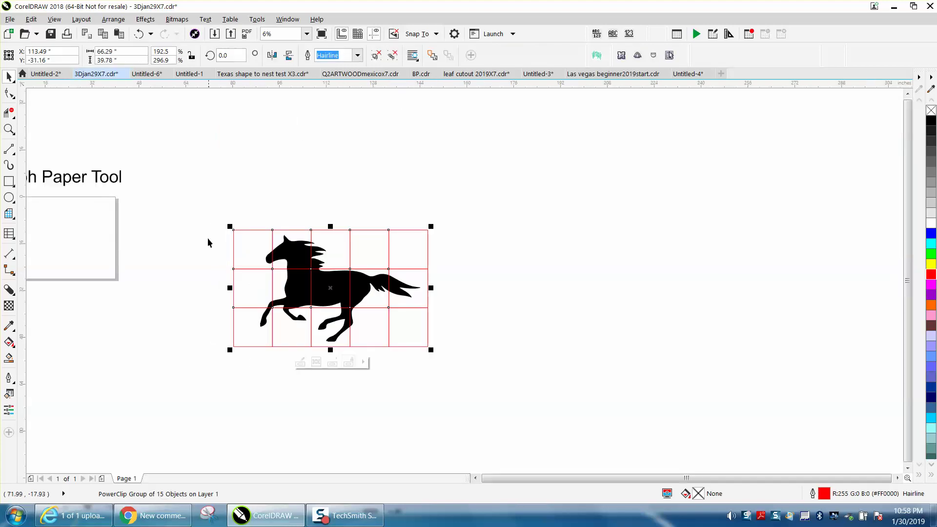
# Ungroup the horse-grid PowerClip group into separate clipped tiles
pyautogui.click(218, 213)
pyautogui.click(238, 234)
pyautogui.click(118, 22)
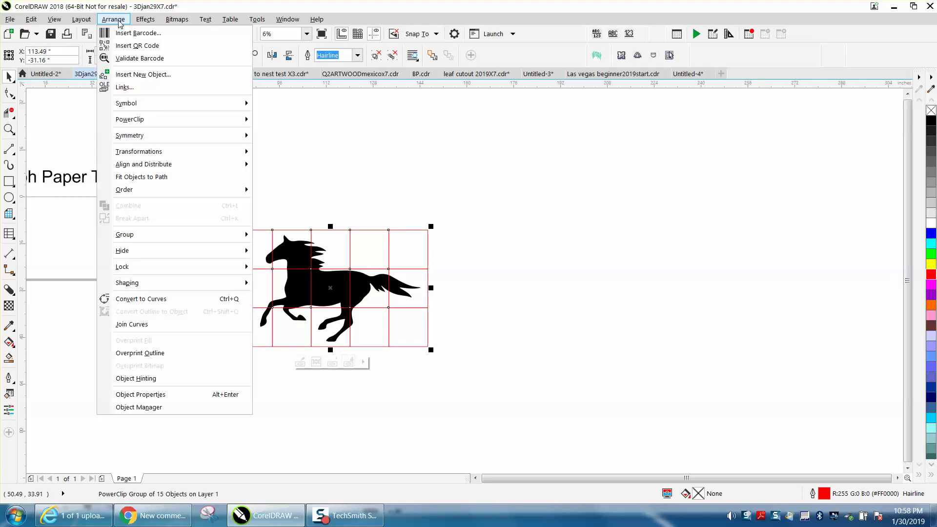
pyautogui.press('Escape')
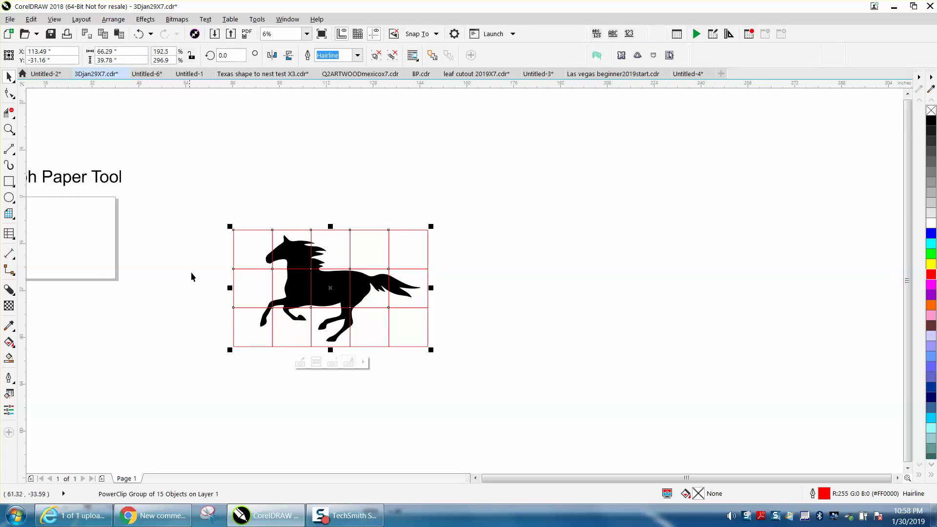
pyautogui.click(113, 19)
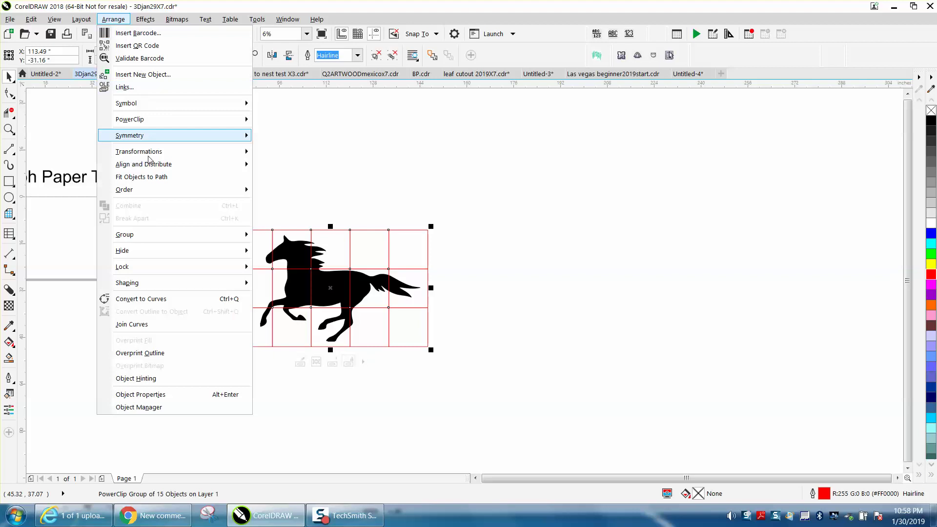
pyautogui.moveTo(150, 238)
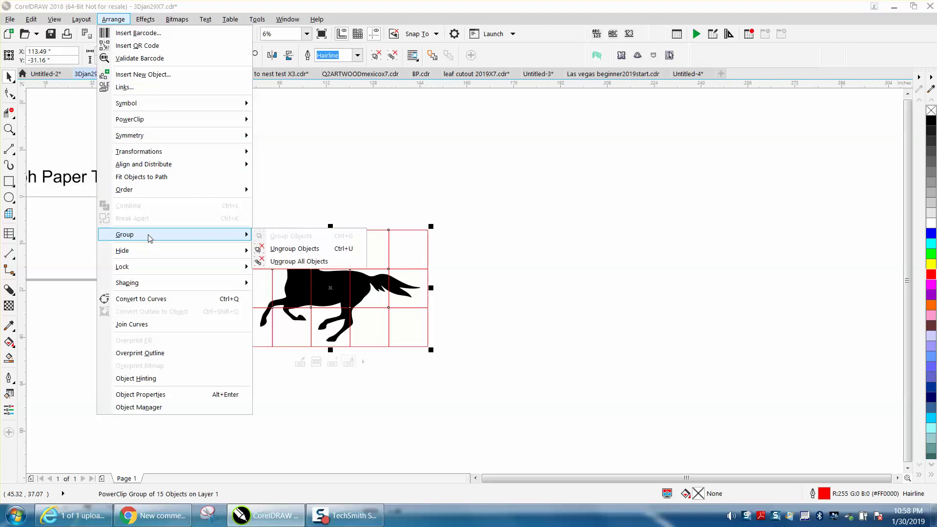
pyautogui.click(273, 249)
pyautogui.click(248, 210)
pyautogui.scroll(-2, 285, 241)
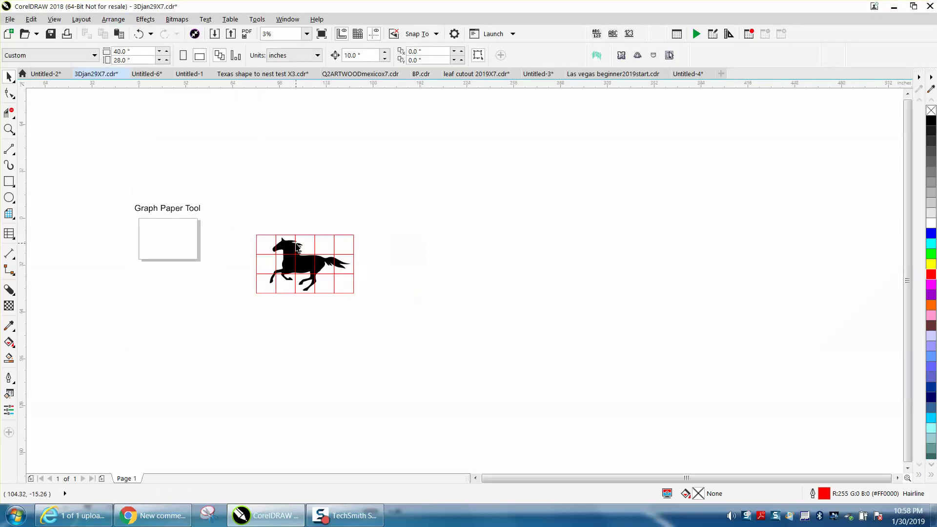
# Drag the top-left, horse-head and mane tiles onto the Graph Paper Tool page
pyautogui.moveTo(268, 245); pyautogui.dragTo(151, 230)
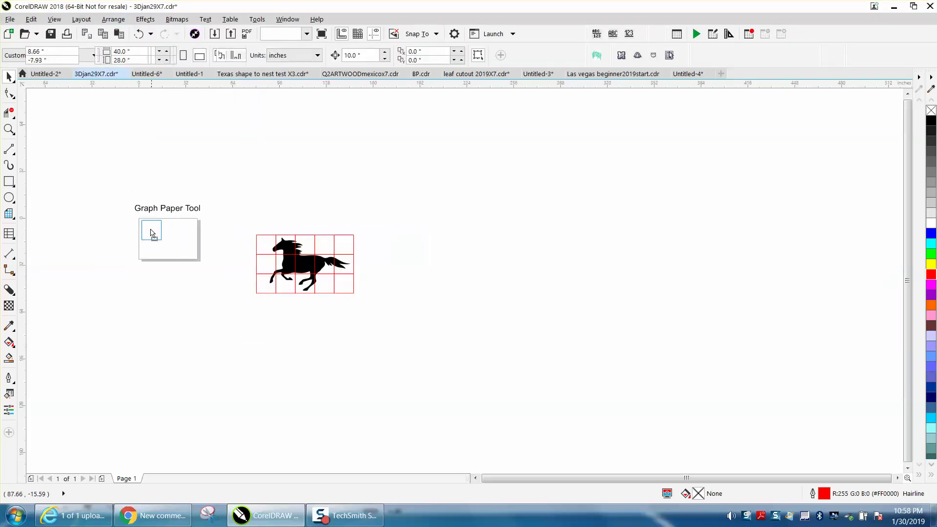
pyautogui.moveTo(284, 249); pyautogui.dragTo(172, 234)
pyautogui.moveTo(302, 251); pyautogui.dragTo(259, 235)
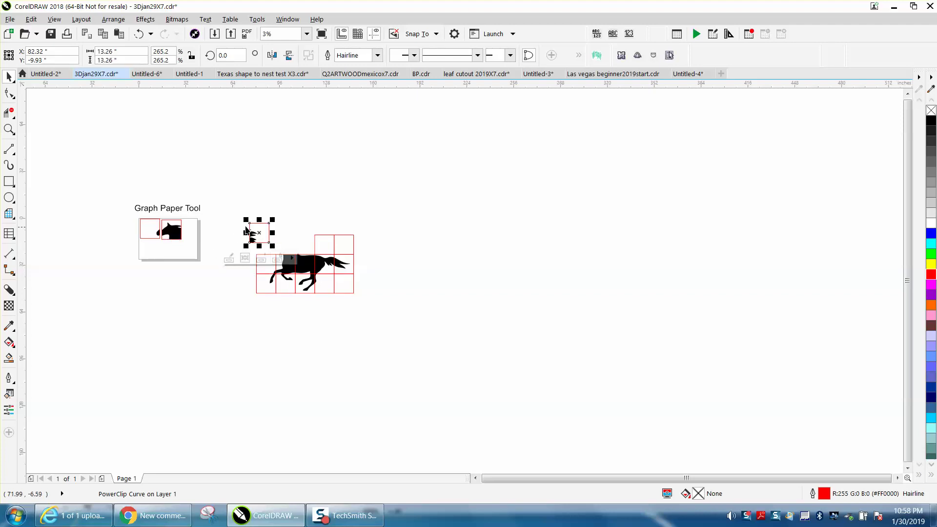
pyautogui.click(8, 129)
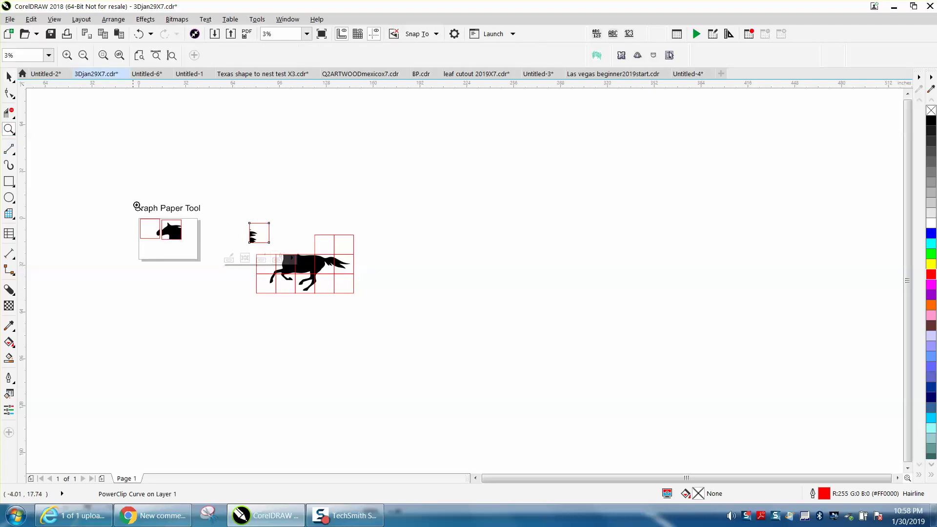
pyautogui.moveTo(135, 198); pyautogui.dragTo(451, 347)
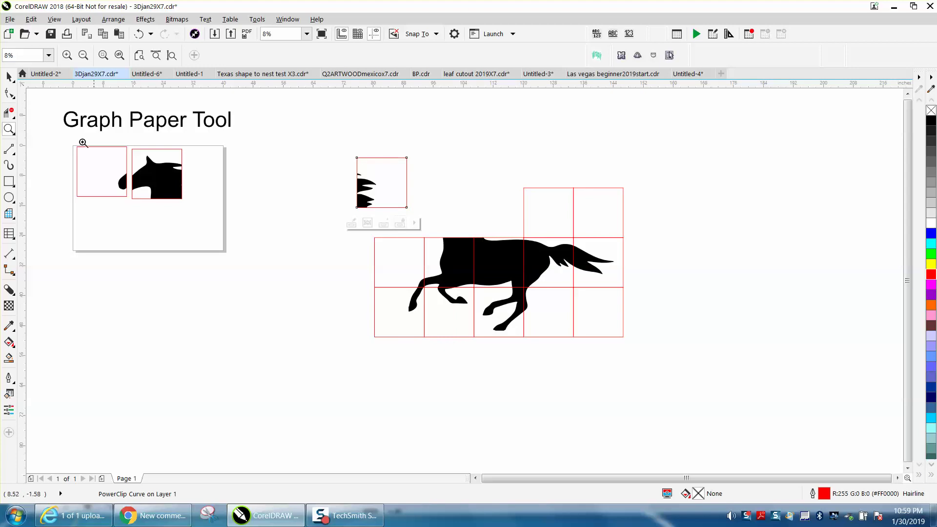
pyautogui.click(8, 77)
pyautogui.moveTo(166, 174); pyautogui.dragTo(141, 172)
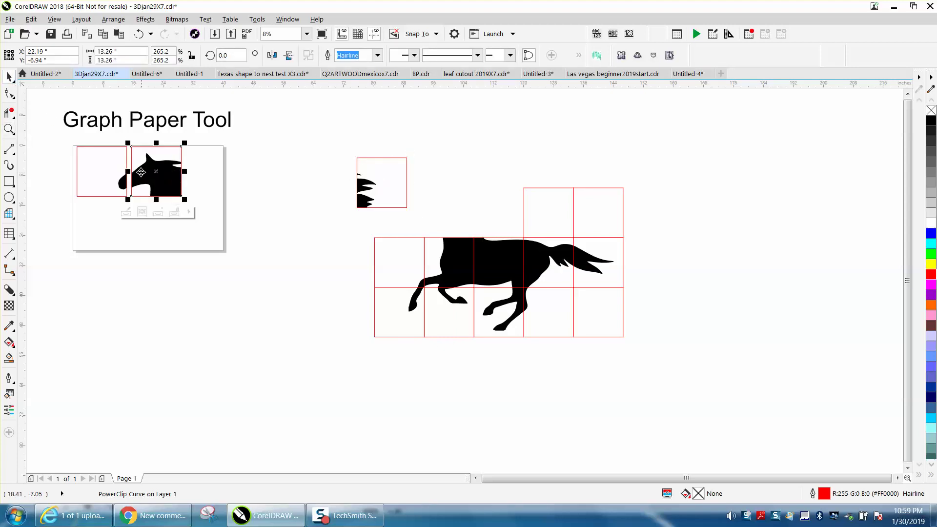
pyautogui.click(9, 129)
# Zoom in and shift the horse-head tile right beside the empty tile
pyautogui.moveTo(113, 140); pyautogui.dragTo(261, 240)
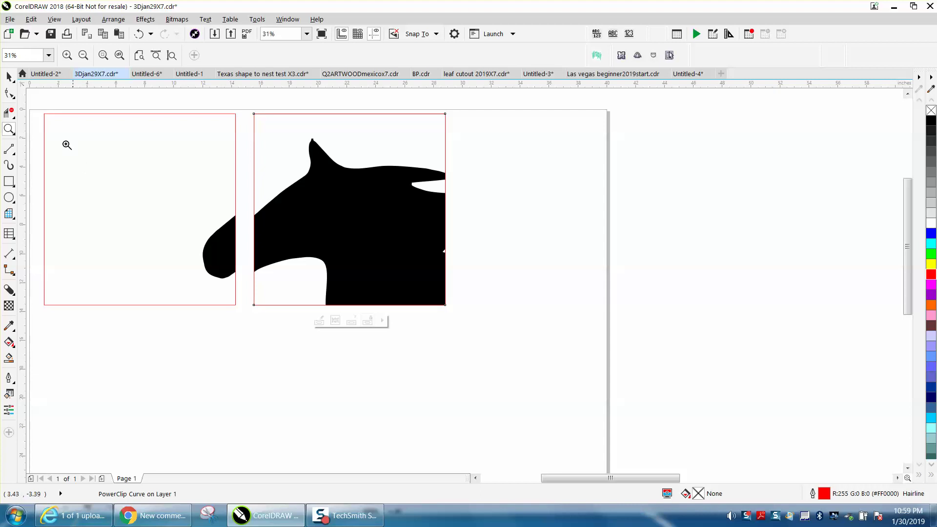
pyautogui.click(13, 78)
pyautogui.click(341, 240)
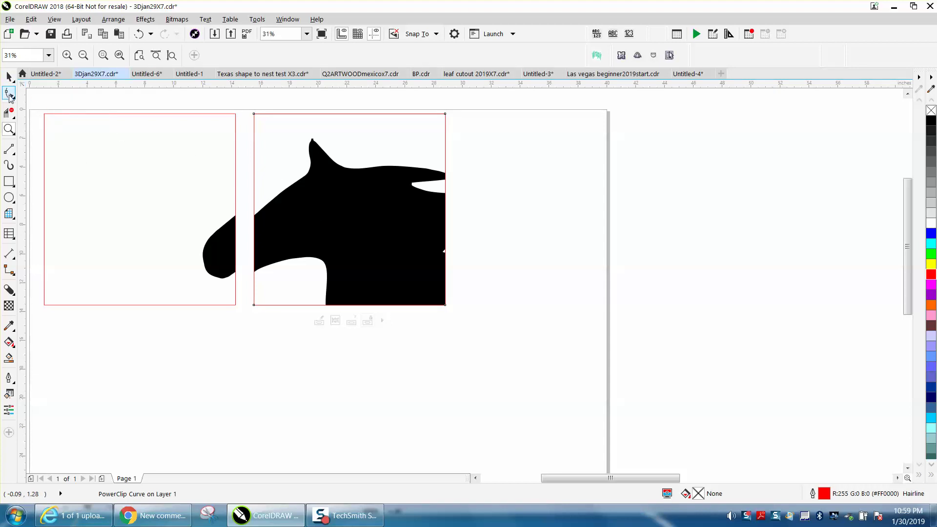
pyautogui.click(9, 77)
pyautogui.moveTo(254, 115); pyautogui.dragTo(237, 117)
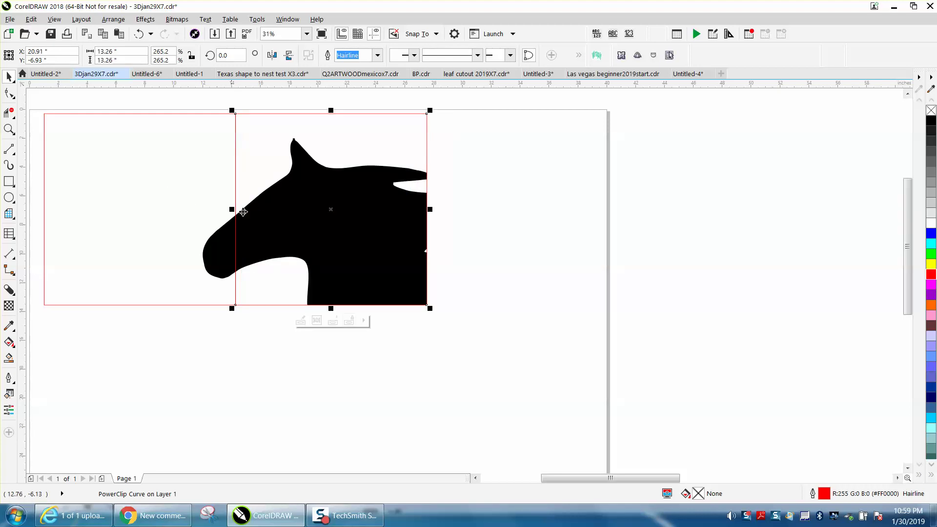
pyautogui.moveTo(331, 211); pyautogui.dragTo(345, 214)
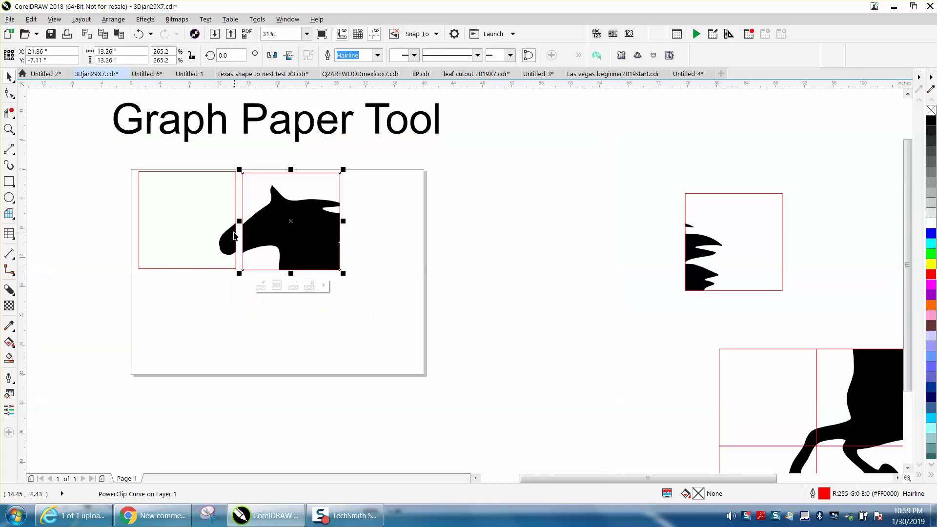
pyautogui.scroll(-2, 241, 235)
# Place the mane tile and another tile in the bottom slots, completing the 2×2 block
pyautogui.moveTo(721, 264); pyautogui.dragTo(178, 341)
pyautogui.moveTo(800, 406); pyautogui.dragTo(327, 333)
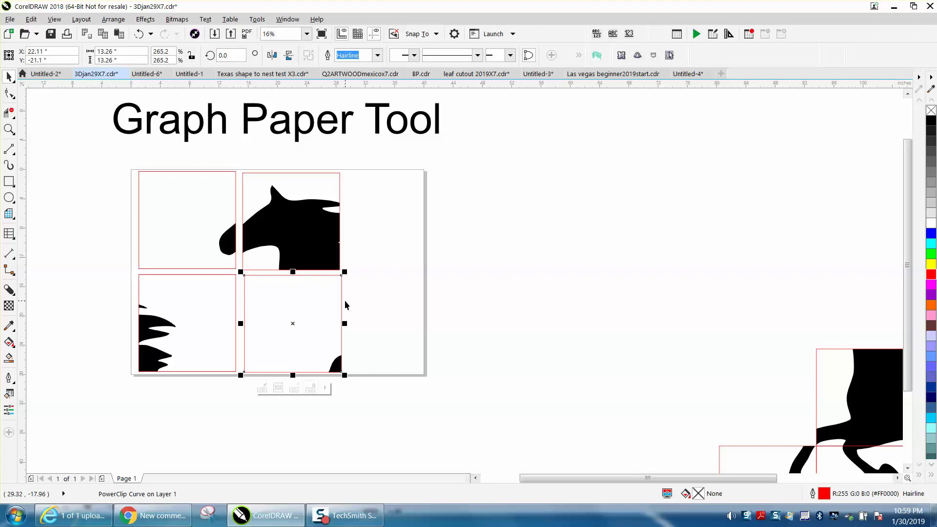
pyautogui.scroll(-2, 517, 300)
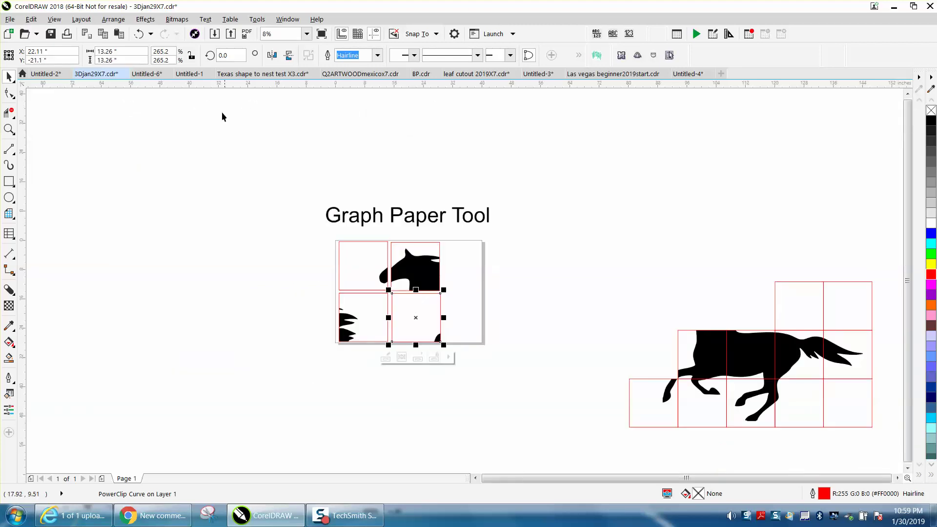
# Undo the tile moves until all 15 tiles reassemble the horse in the red grid
pyautogui.click(139, 34)
pyautogui.click(139, 34)
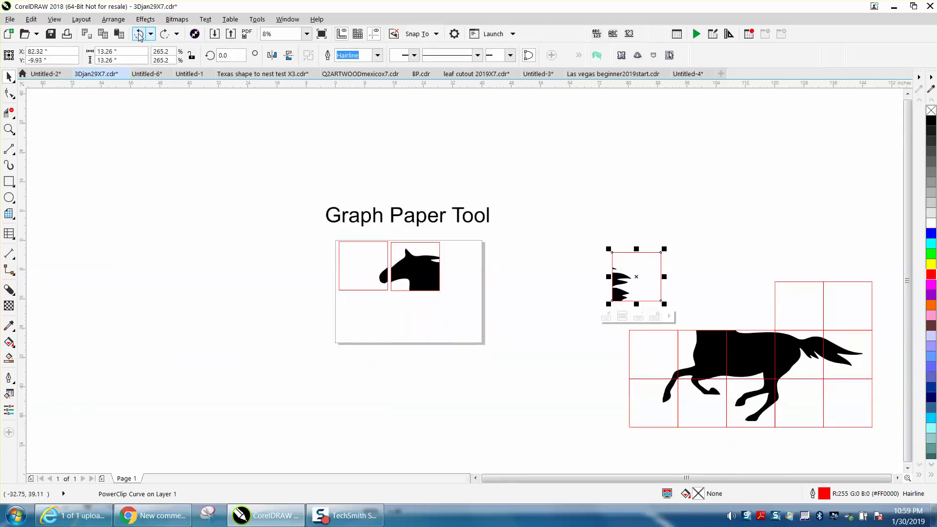
pyautogui.click(139, 34)
pyautogui.click(139, 34)
pyautogui.click(139, 34)
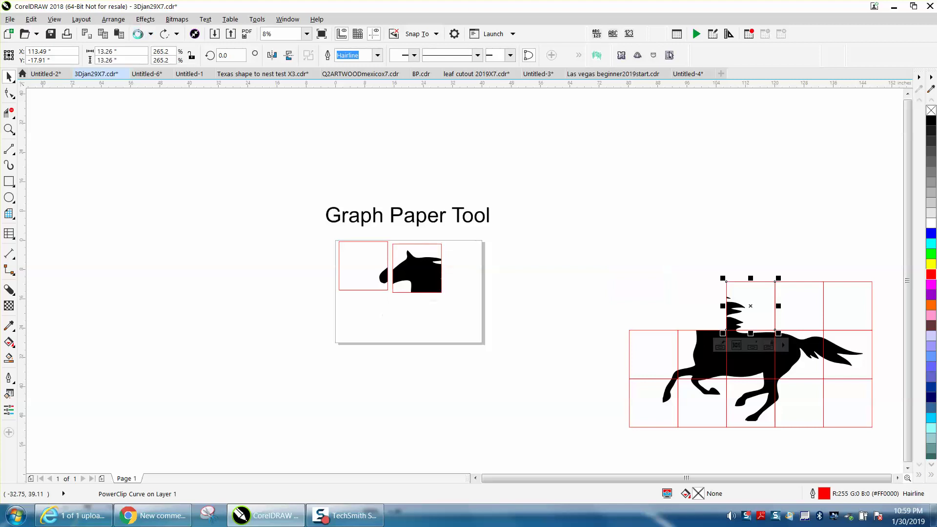
pyautogui.hotkey('ctrl', 'z')
pyautogui.hotkey('ctrl', 'z')
pyautogui.hotkey('ctrl', 'z')
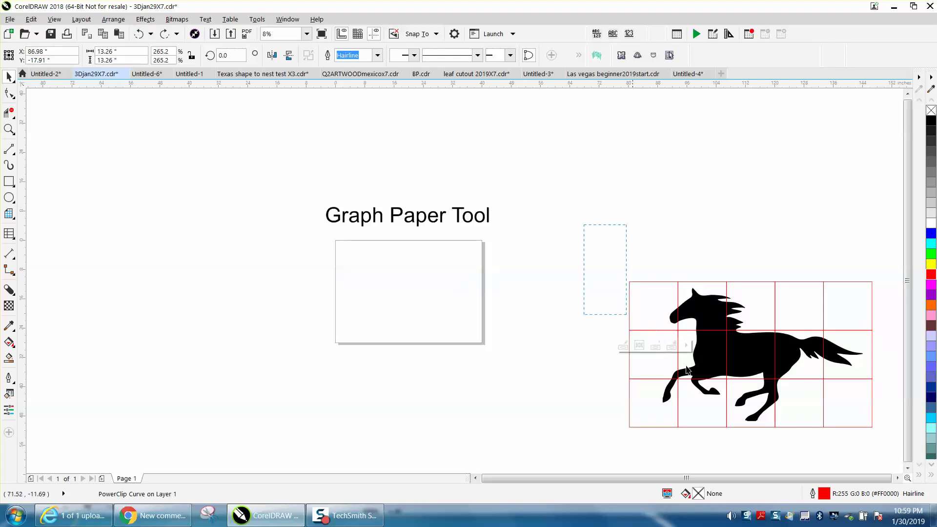
pyautogui.hotkey('ctrl', 'z')
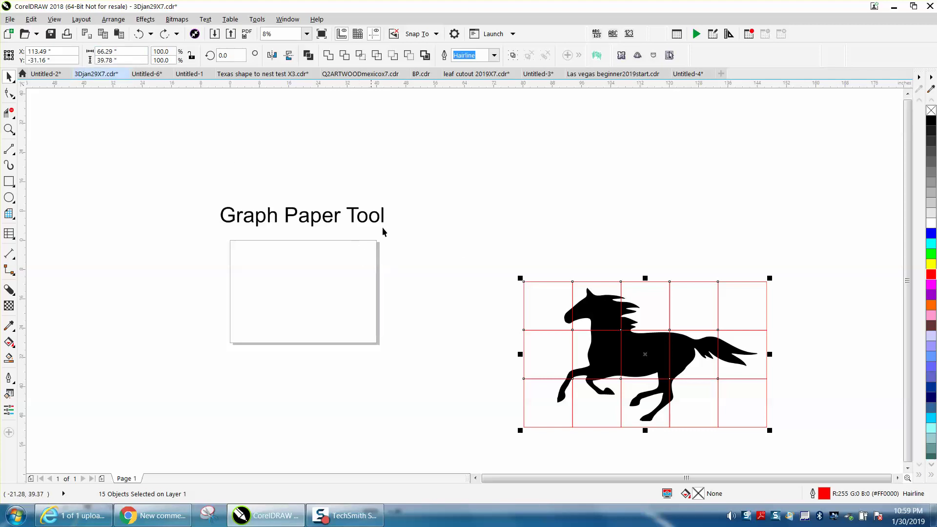
pyautogui.click(9, 129)
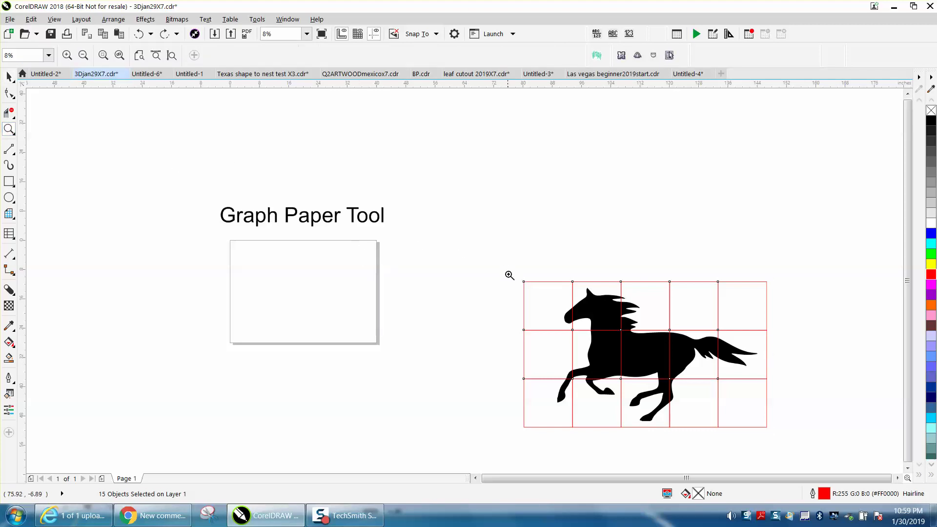
pyautogui.moveTo(507, 268); pyautogui.dragTo(655, 444)
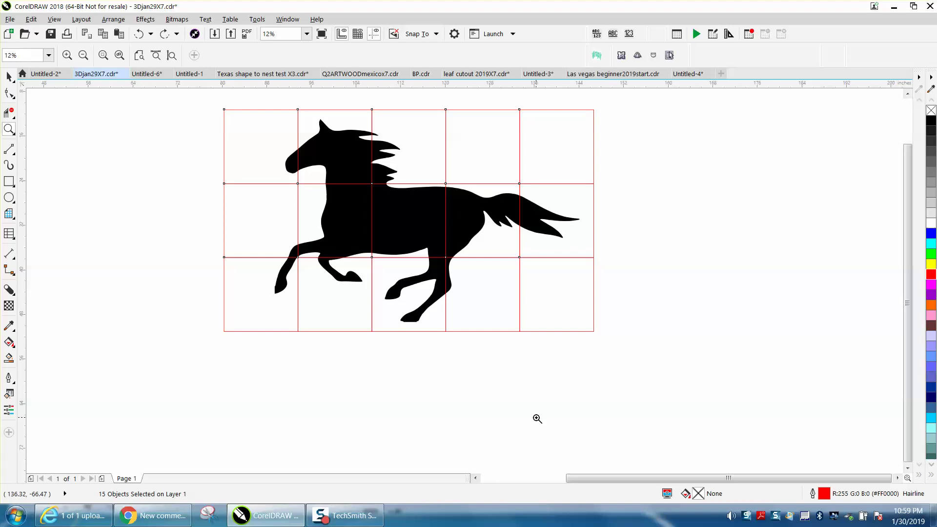
pyautogui.rightClick(418, 401)
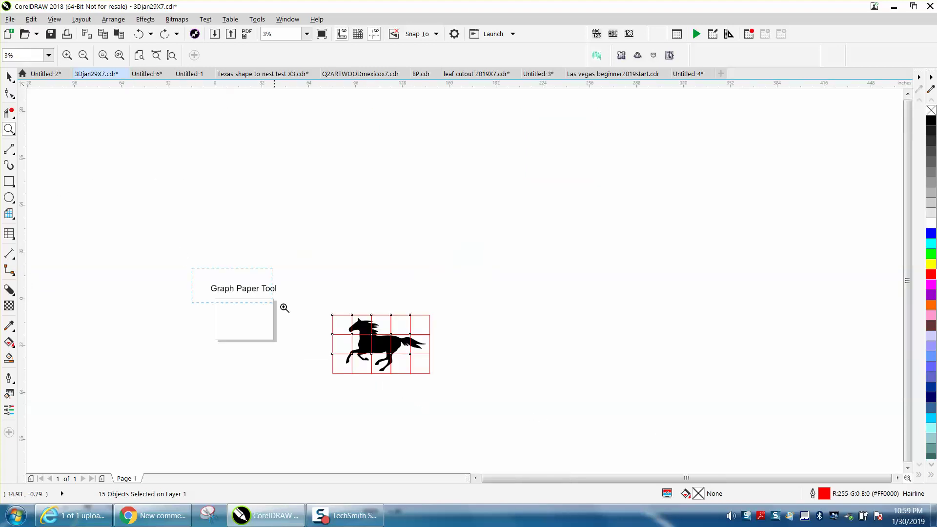